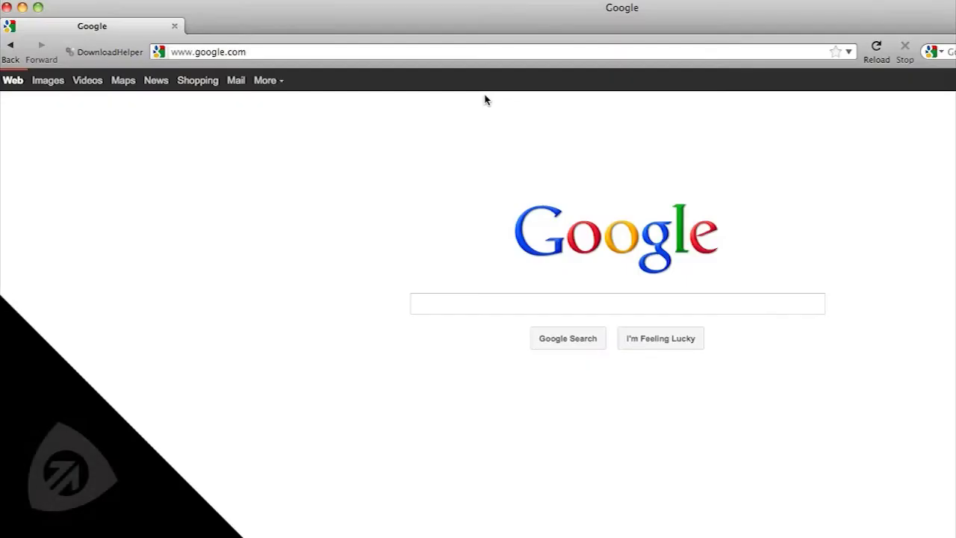
Go to track.bhs.net in Firefox and begin entering the login username
click(495, 53)
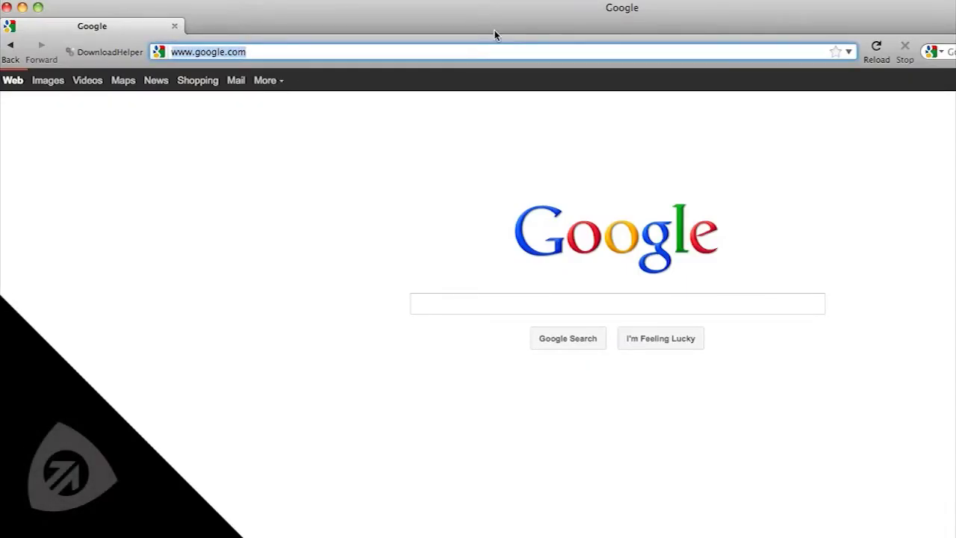
text(track.bhs.net)
key(Return)
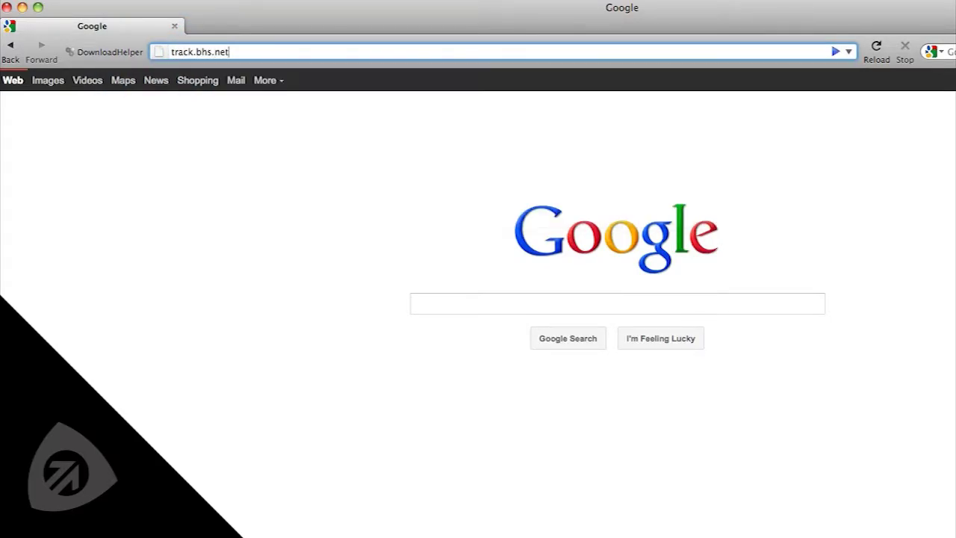
click(522, 244)
text(prince)
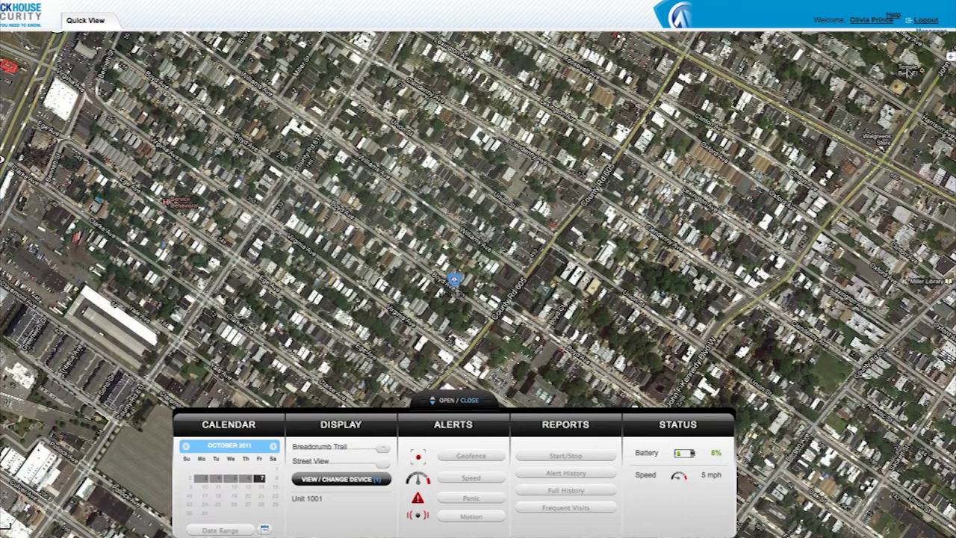
Switch the base layer to Google Streets, then Google Hybrid, and open Unit 1001's summary
click(947, 61)
click(866, 80)
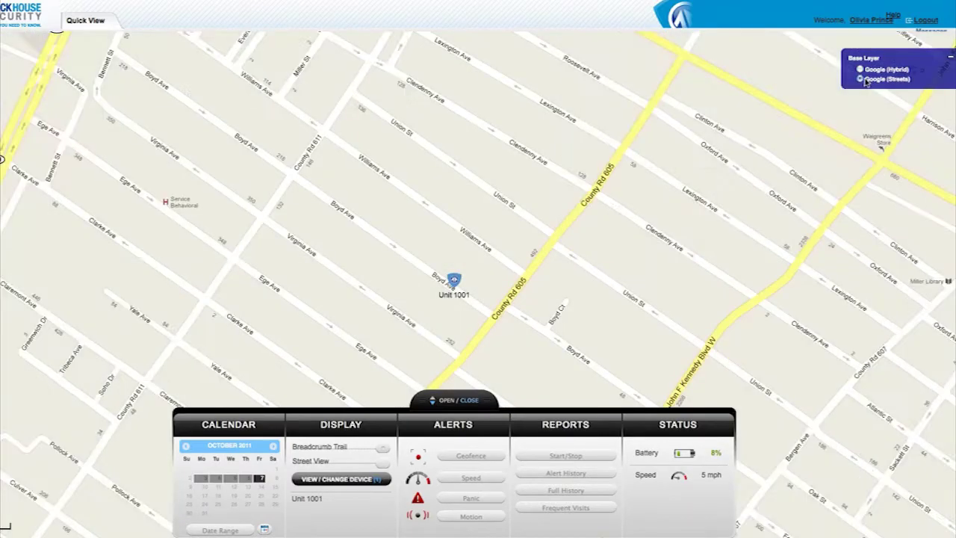
click(860, 70)
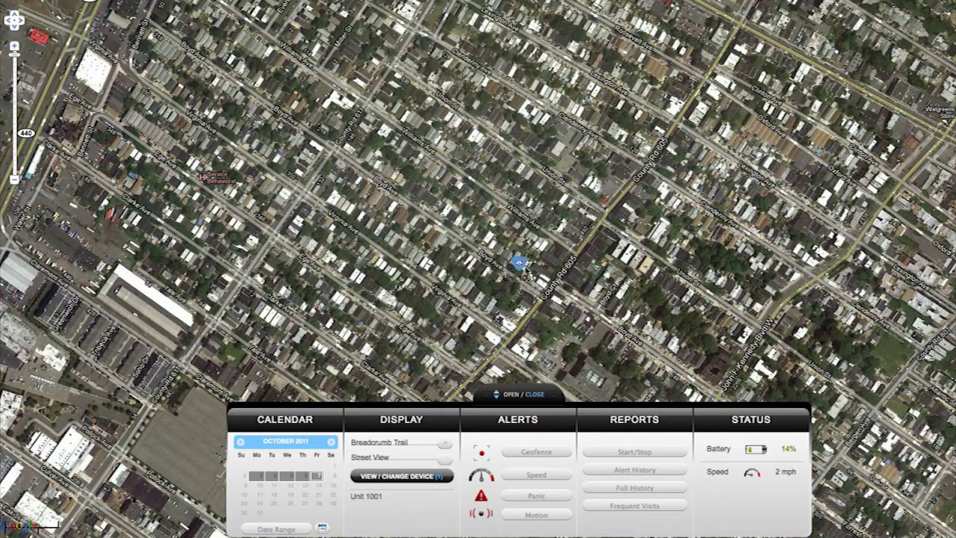
click(518, 263)
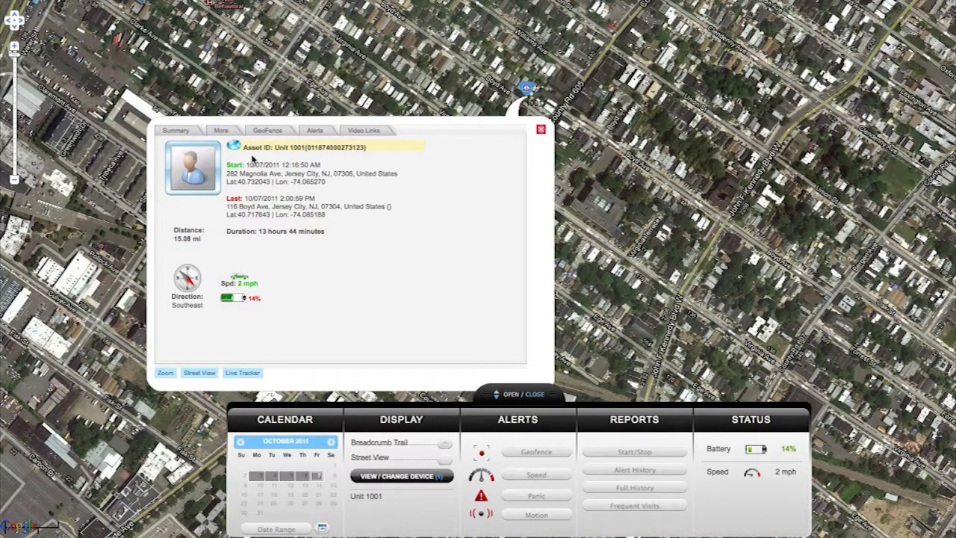
Start a geofence for Unit 1001 named 'Test Fence' with action Both
click(263, 131)
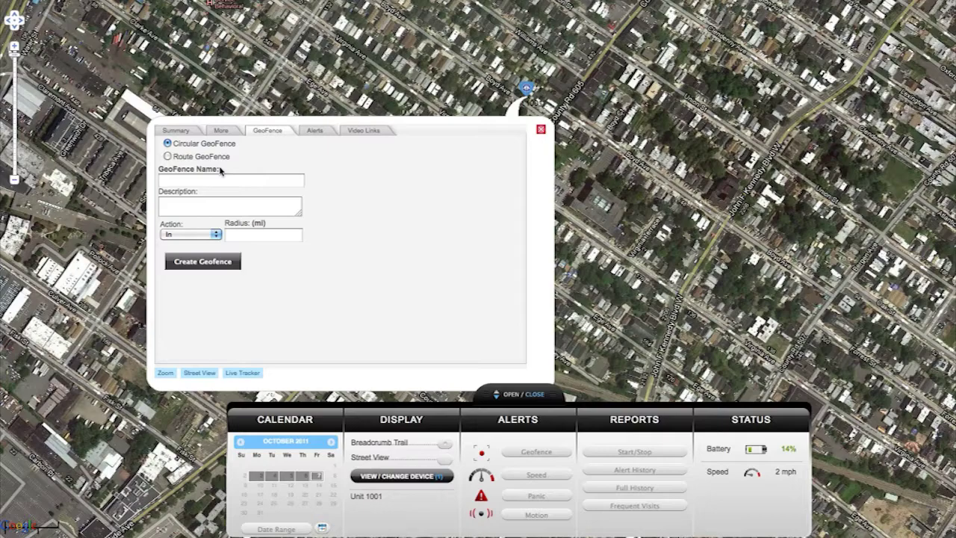
click(167, 156)
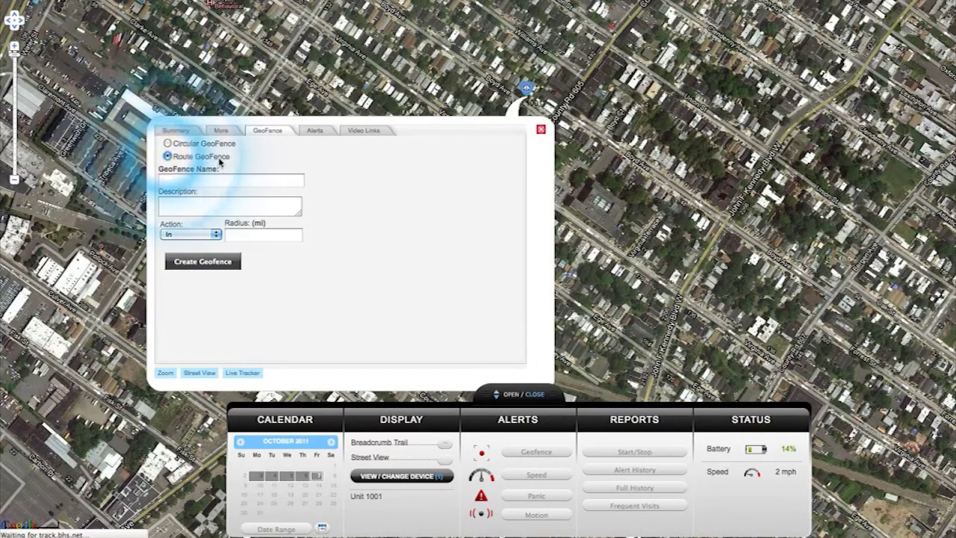
click(223, 178)
text(Test Fence)
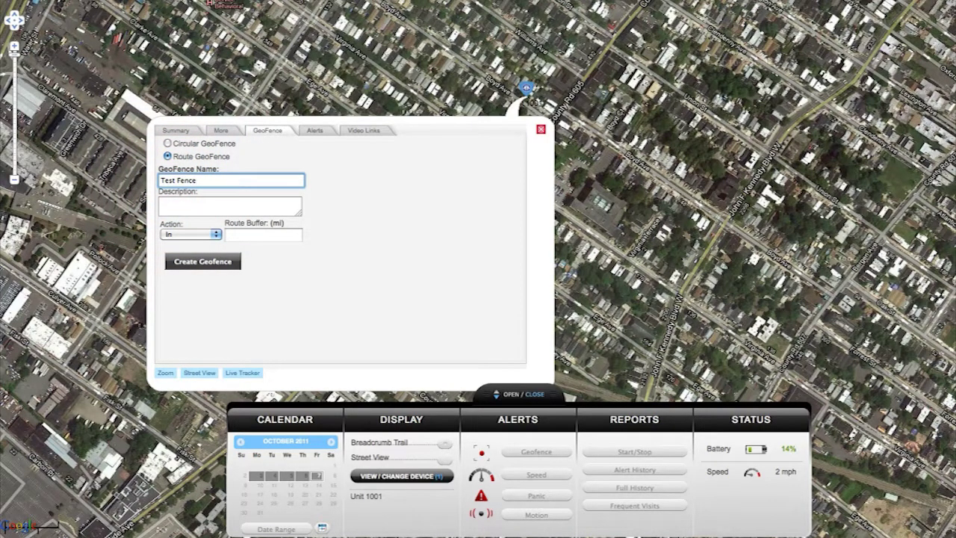
click(217, 235)
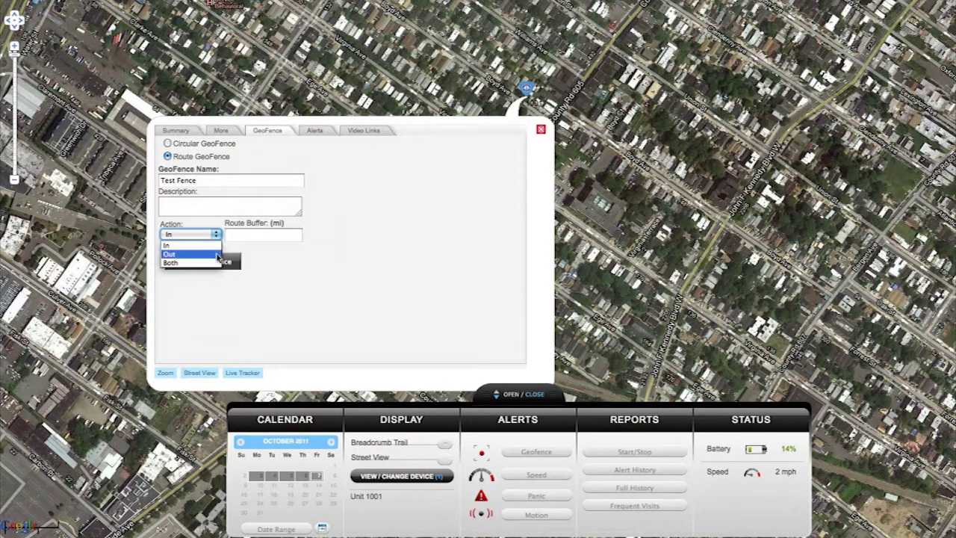
click(216, 263)
Make it circular with a .2-mile radius, create it, and zoom to the unit
click(232, 237)
click(232, 237)
text(.2)
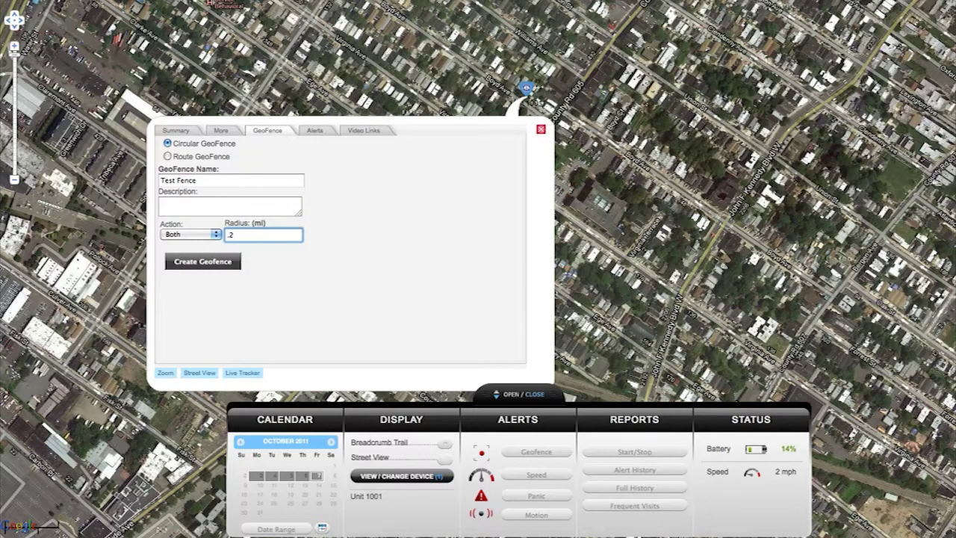
click(204, 261)
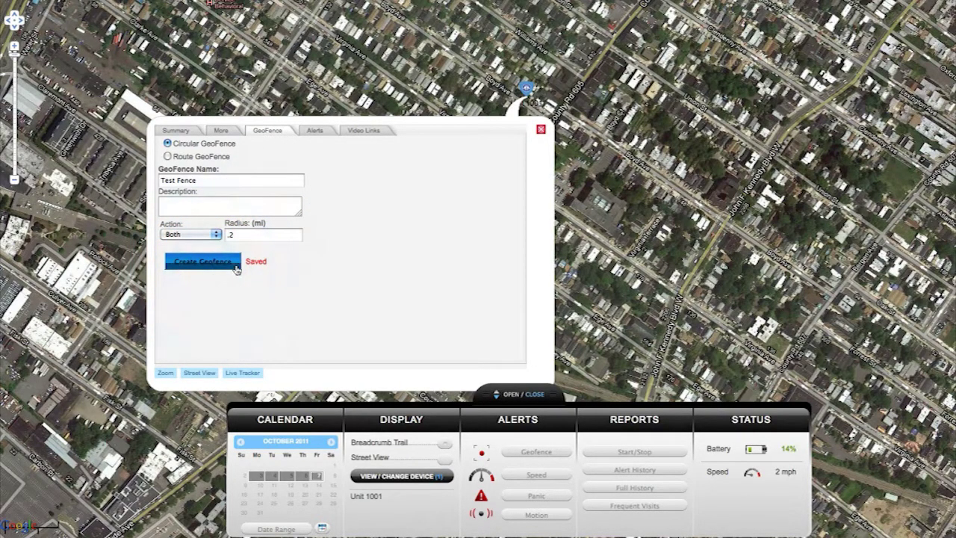
click(163, 371)
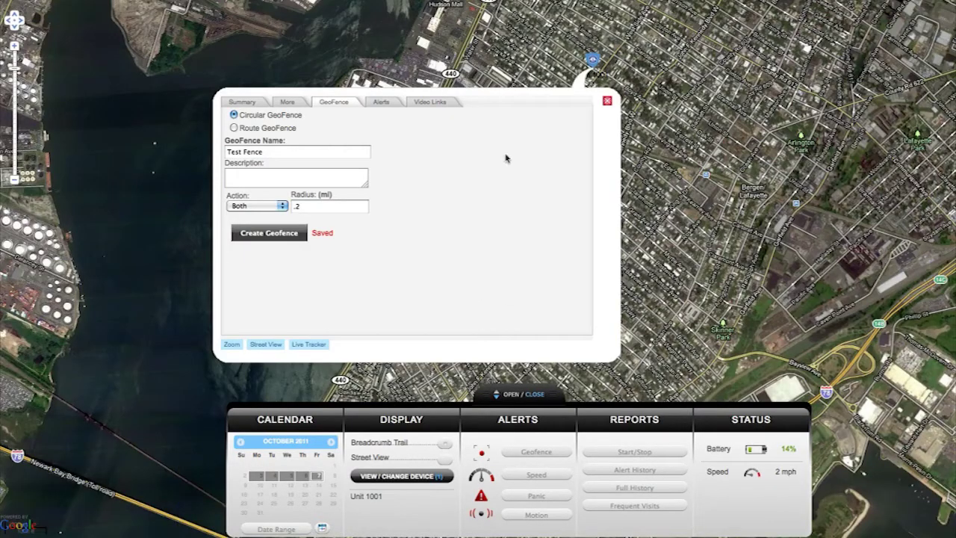
Preview Unit 1001's Street View and Live Tracker, then close both windows
click(264, 344)
click(309, 344)
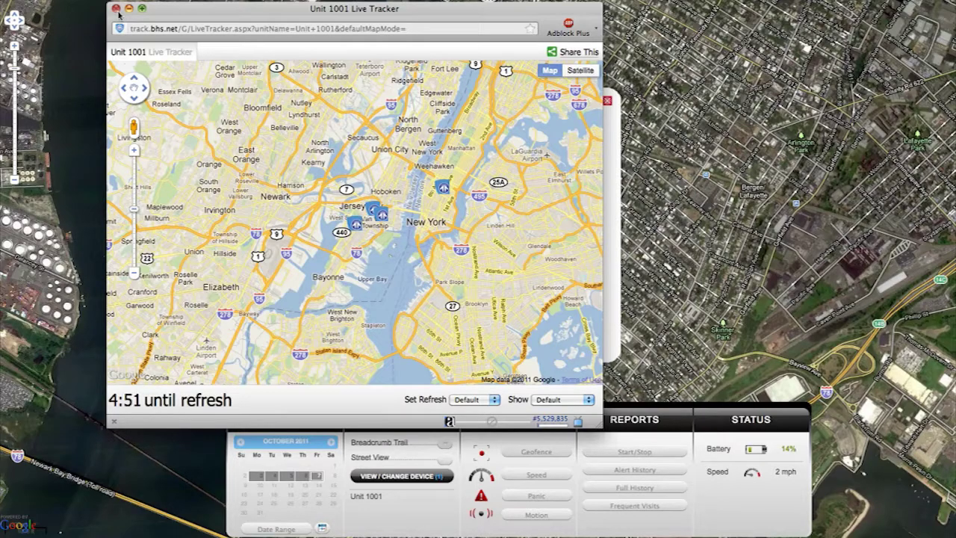
click(117, 9)
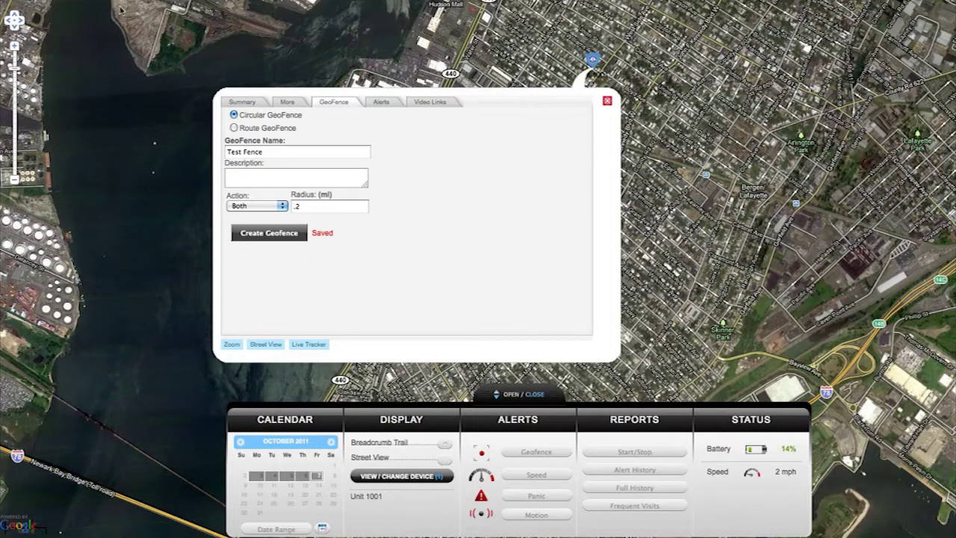
click(607, 100)
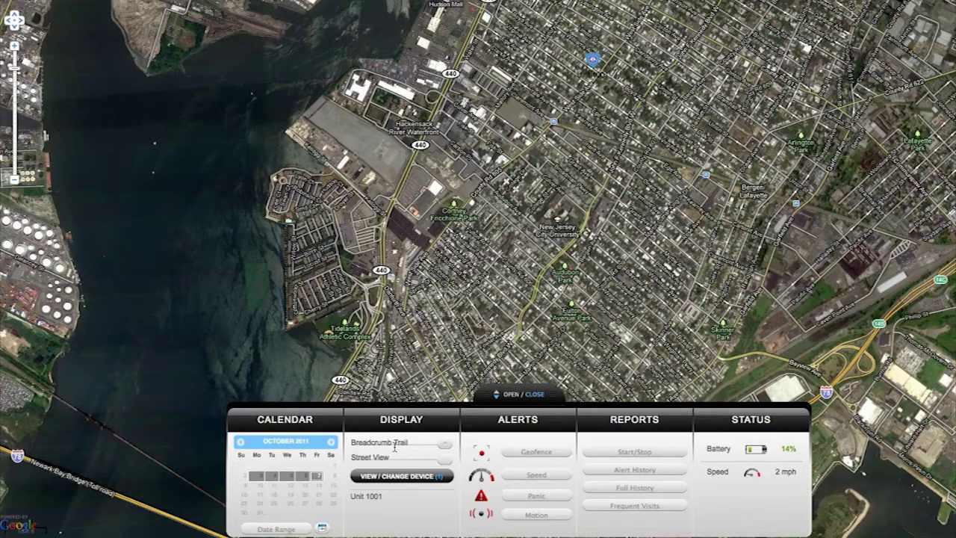
Check the device list, close it, and switch on Unit 1001's breadcrumb trail
click(400, 476)
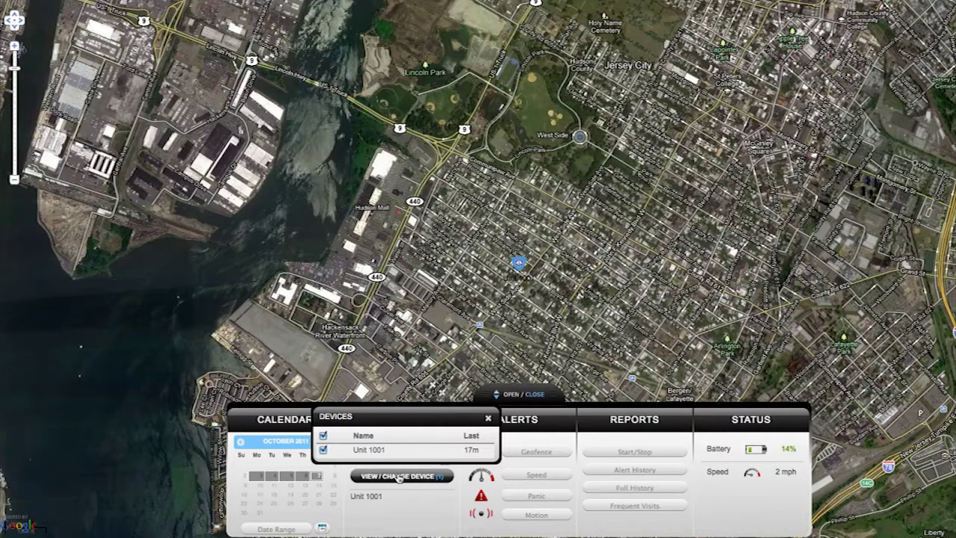
click(400, 478)
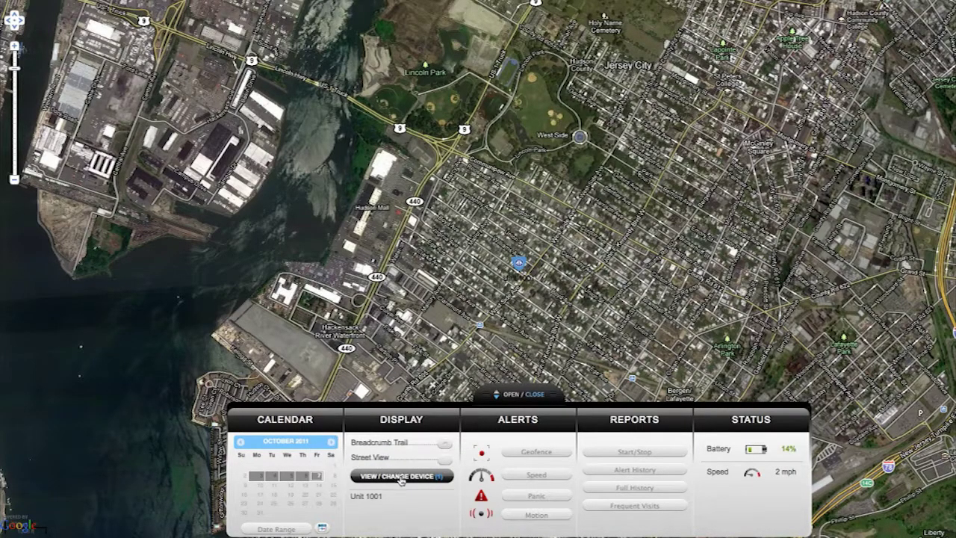
click(444, 447)
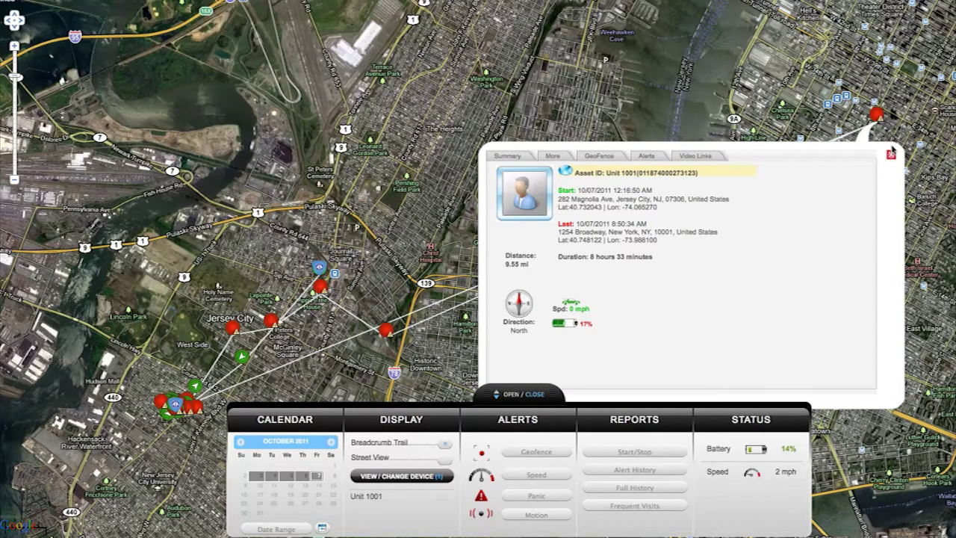
click(892, 155)
click(444, 458)
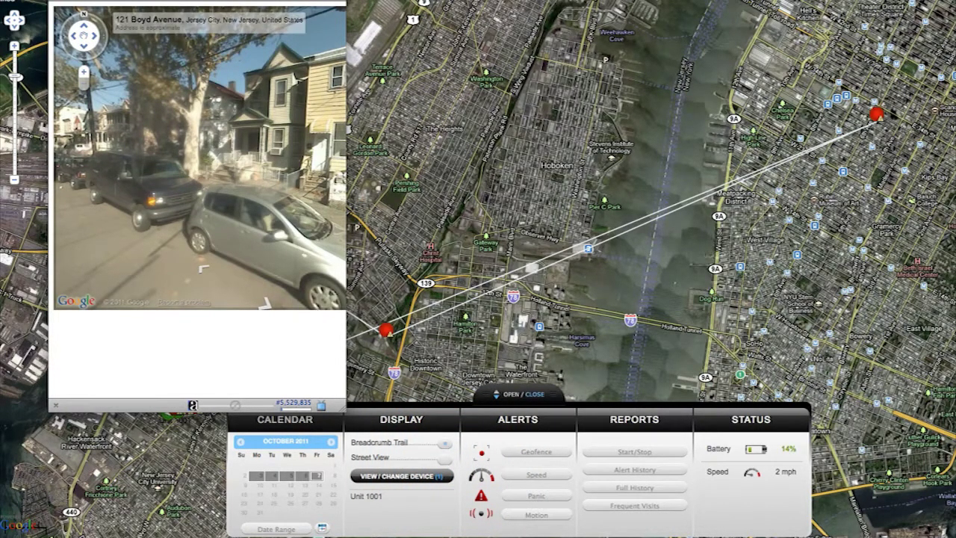
click(283, 476)
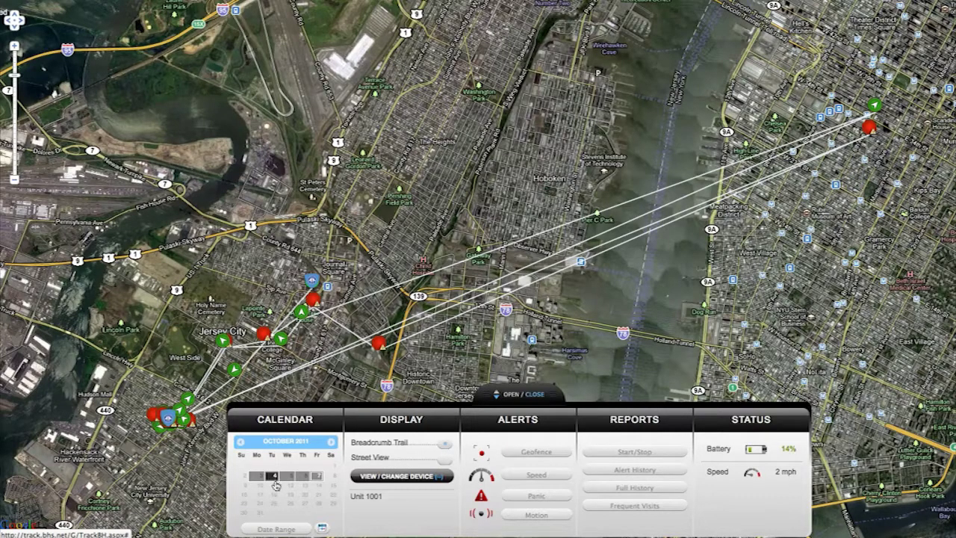
Search Unit 1001's history over the date range 10/04/2011 00:00 to 23:59
click(283, 530)
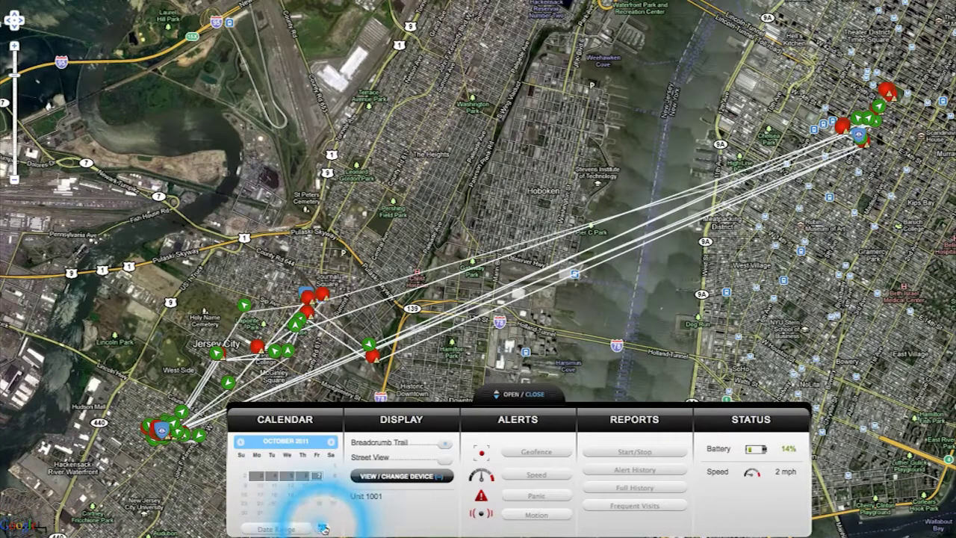
click(322, 528)
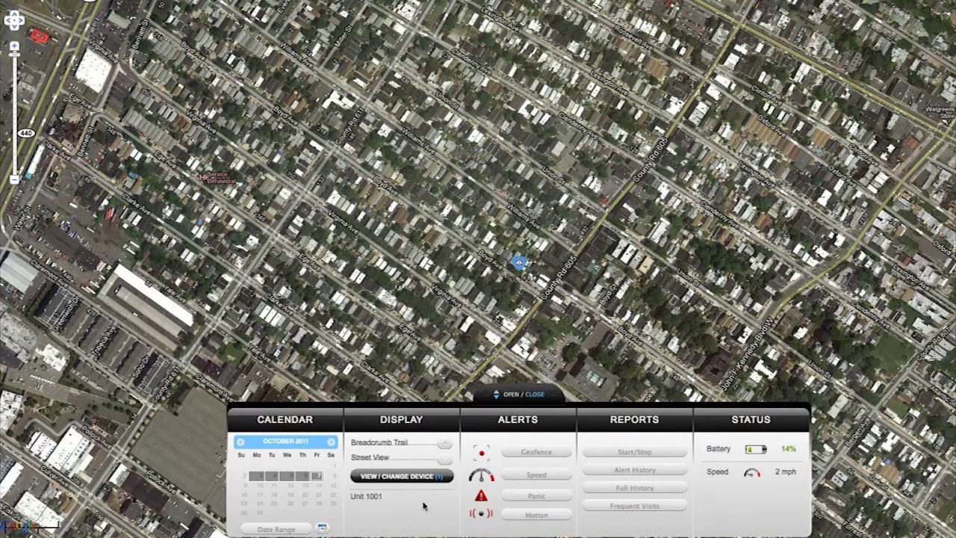
Include Unit 1001 in geofence alerts scheduled Monday–Friday from 09:00 to 17:00
click(531, 460)
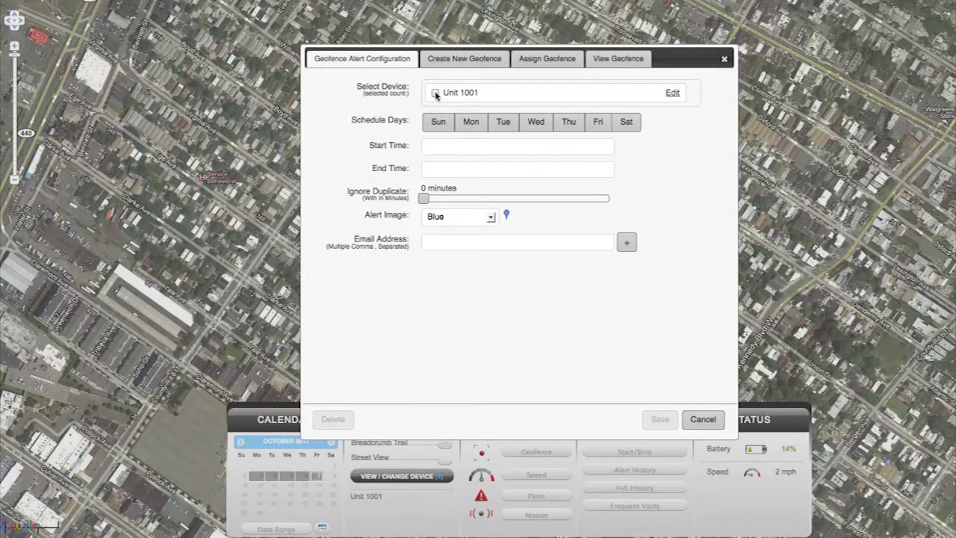
click(435, 93)
click(438, 122)
click(470, 122)
click(503, 122)
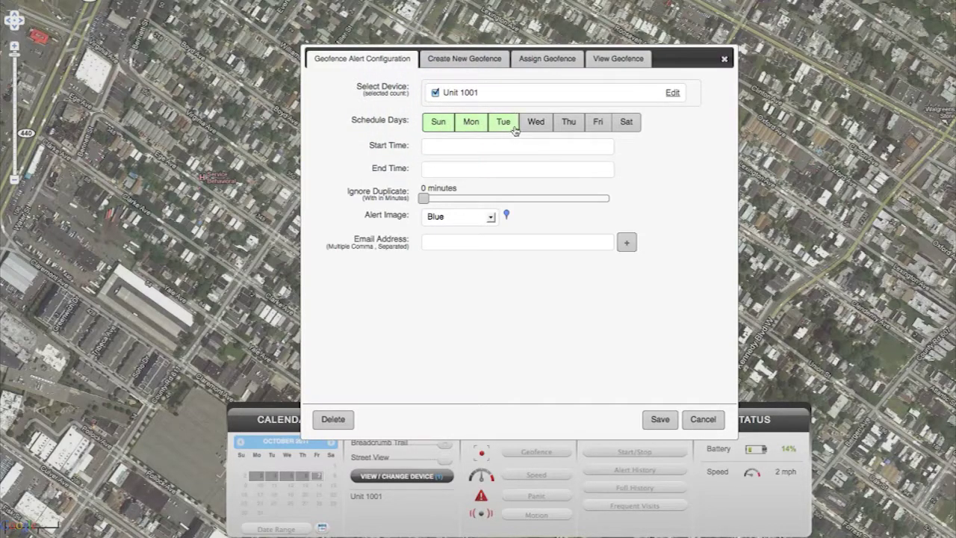
click(535, 126)
click(568, 125)
click(597, 125)
click(616, 128)
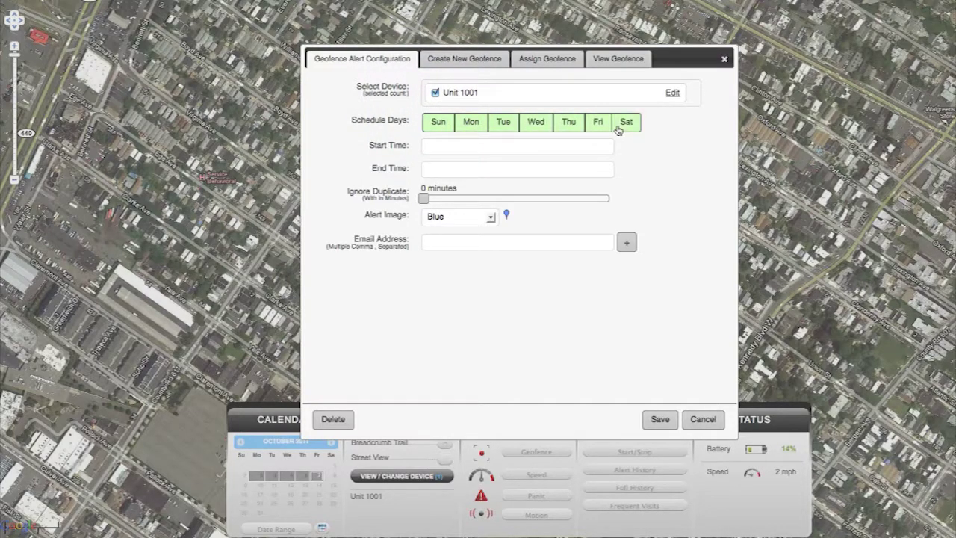
click(618, 123)
click(438, 123)
click(431, 147)
text(09:00)
click(496, 164)
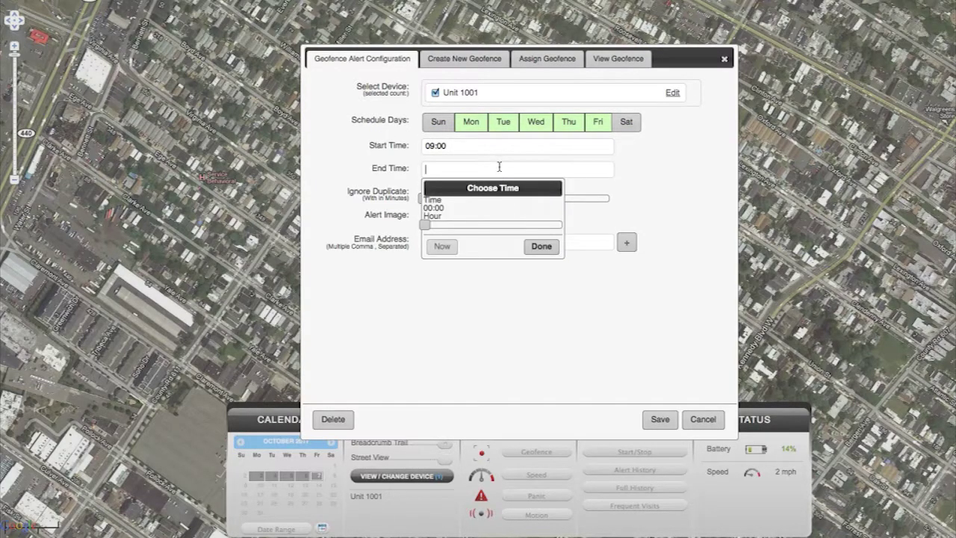
text(17:00)
click(532, 246)
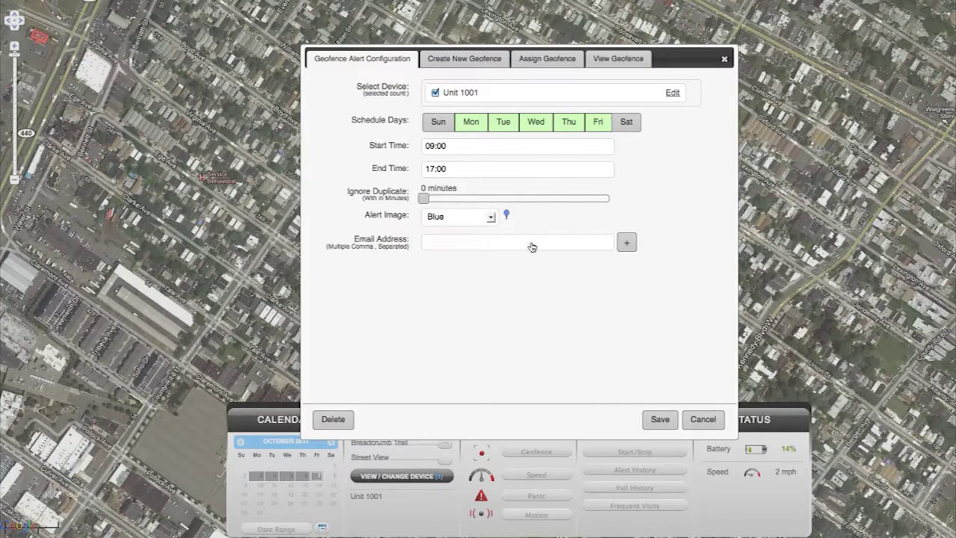
Choose the caution alert image and enter the alert e-mail address
click(491, 216)
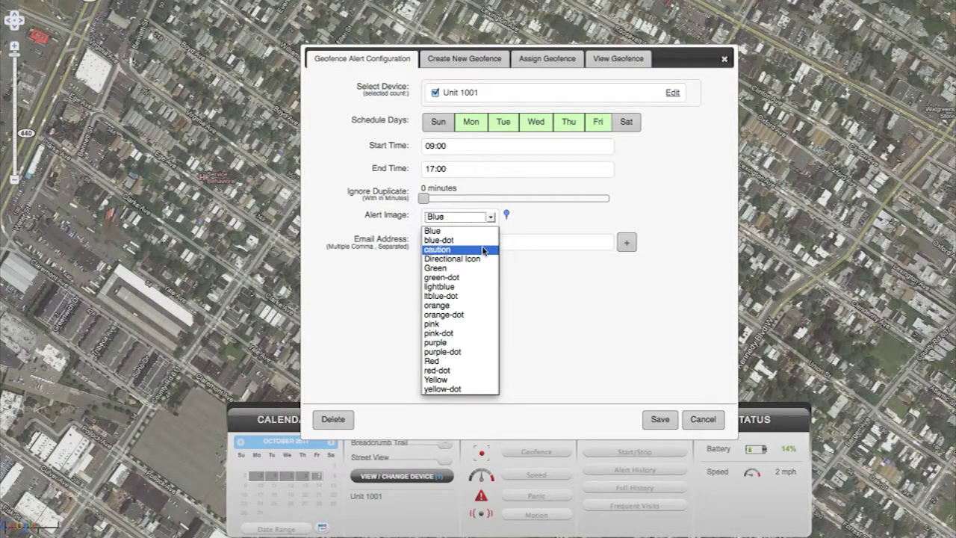
click(482, 249)
click(483, 245)
text(emailme@myemail.com)
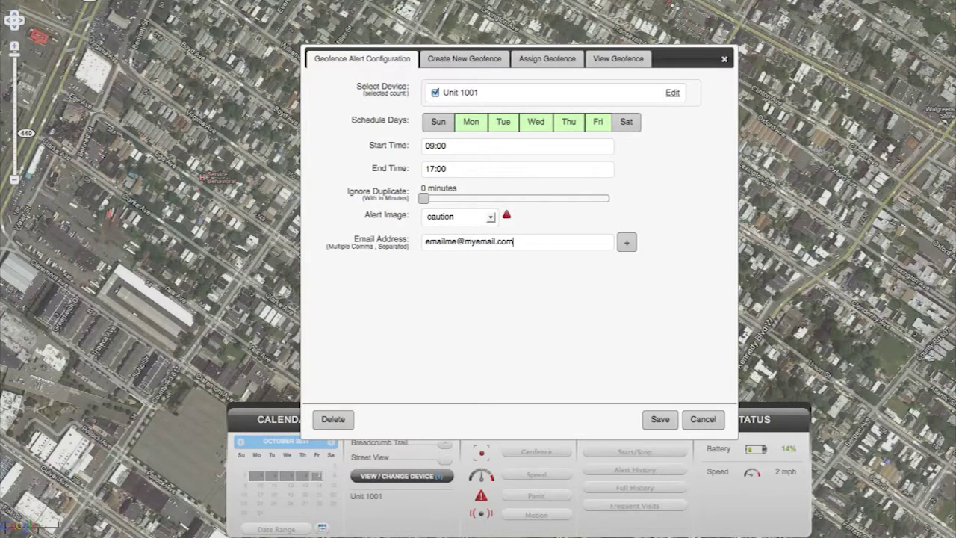
Add a cell phone recipient on the AT&T carrier and save the alert configuration
click(627, 242)
click(475, 281)
text(5555555555)
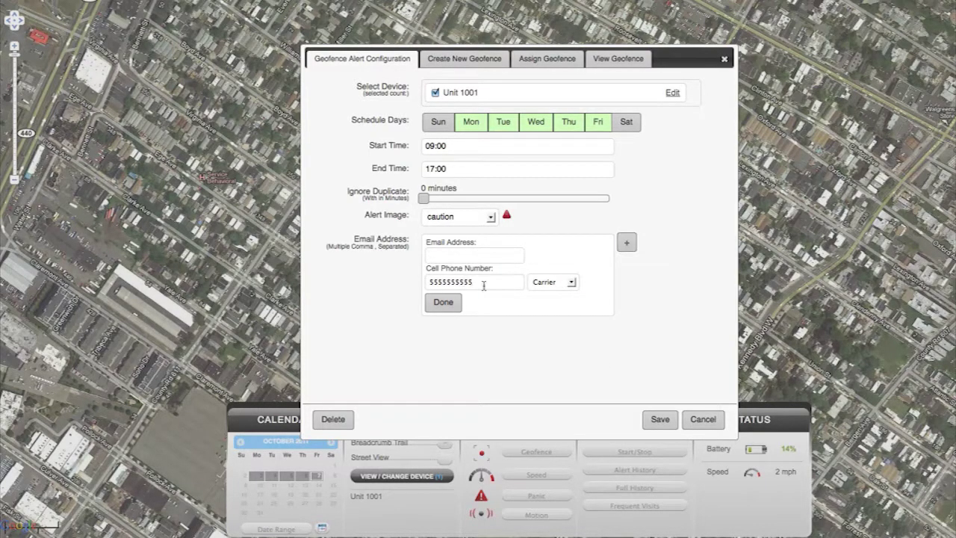
click(552, 281)
click(544, 303)
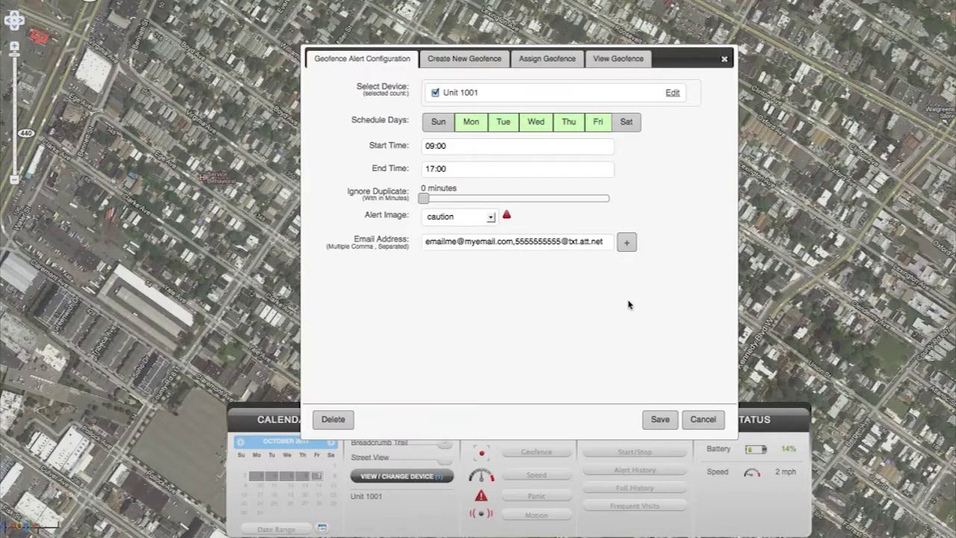
click(660, 419)
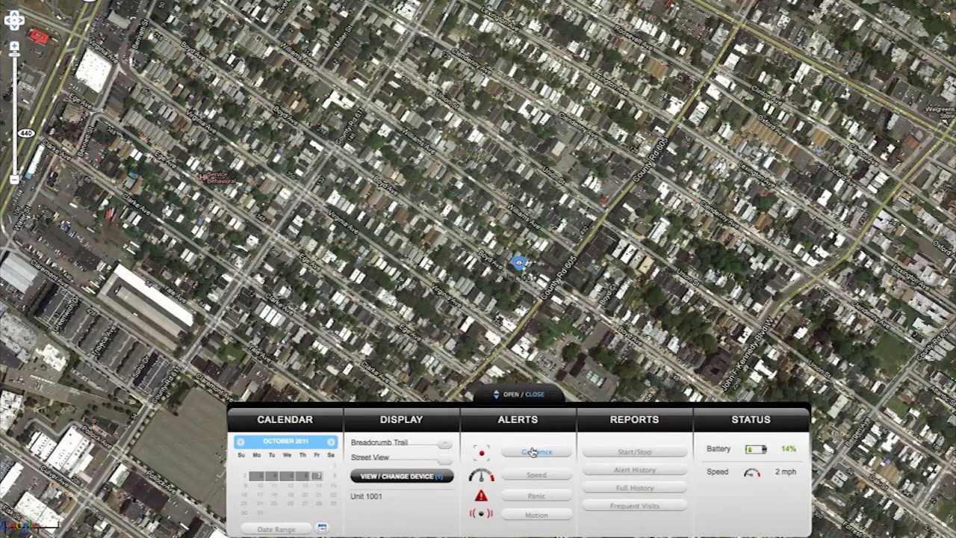
click(531, 449)
Draw a new four-corner polygon geofence on the map after trying a circle
click(464, 58)
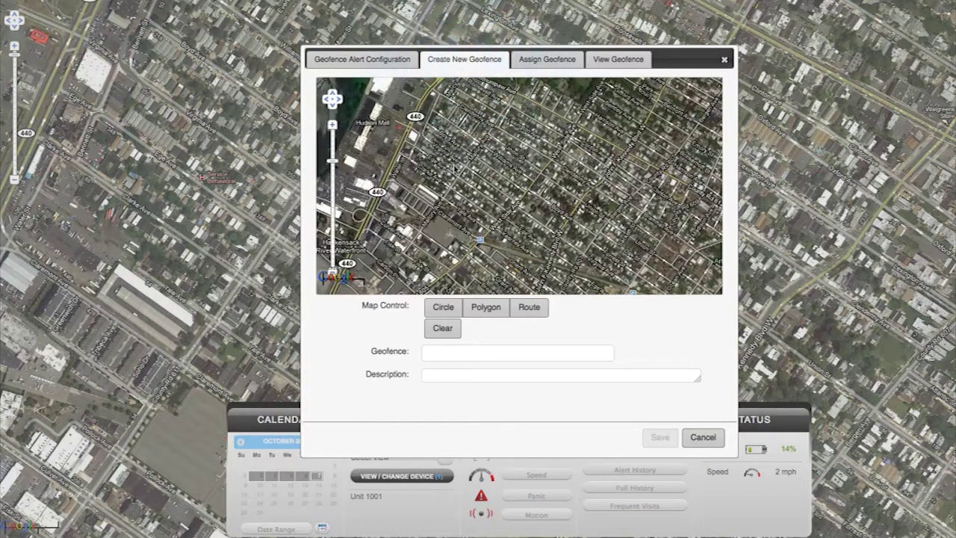
click(455, 307)
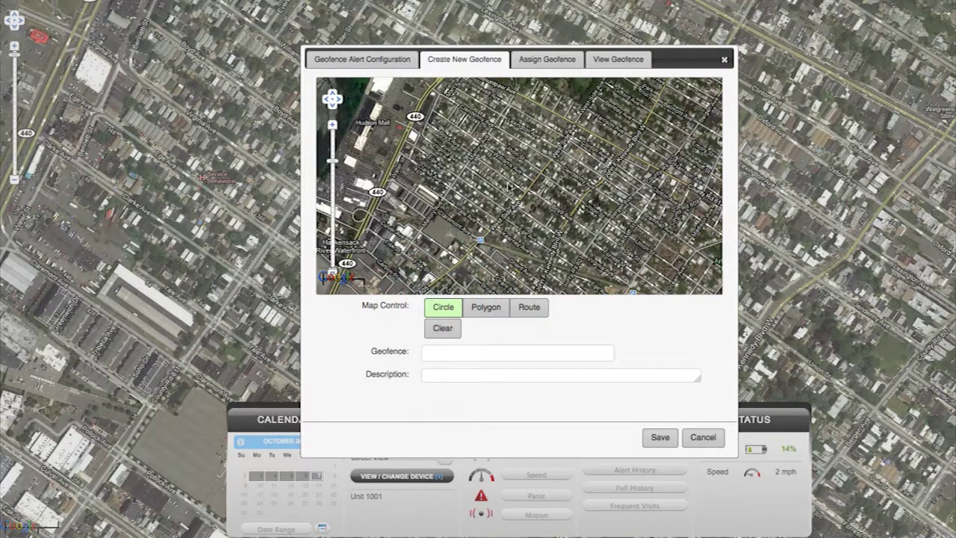
drag(508, 185, 544, 194)
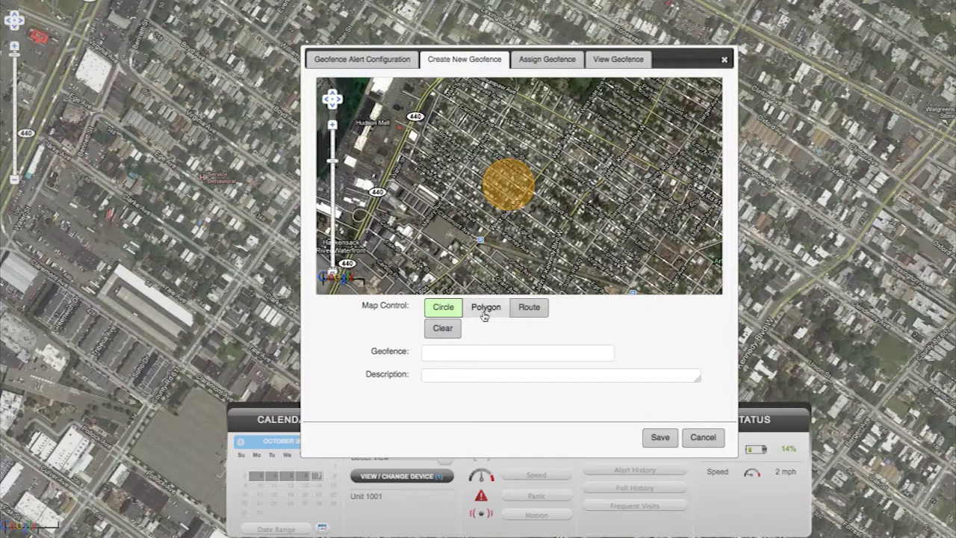
click(486, 306)
click(486, 155)
click(488, 199)
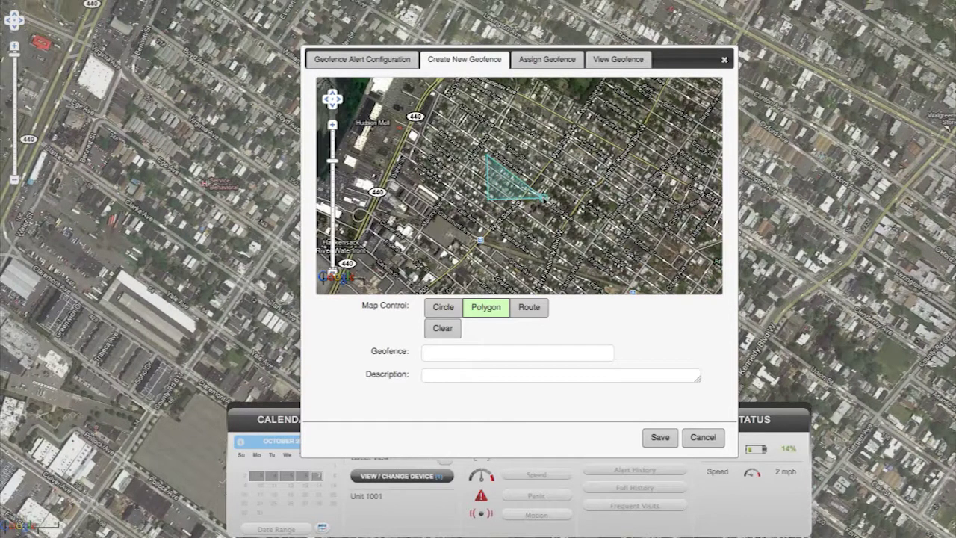
click(543, 198)
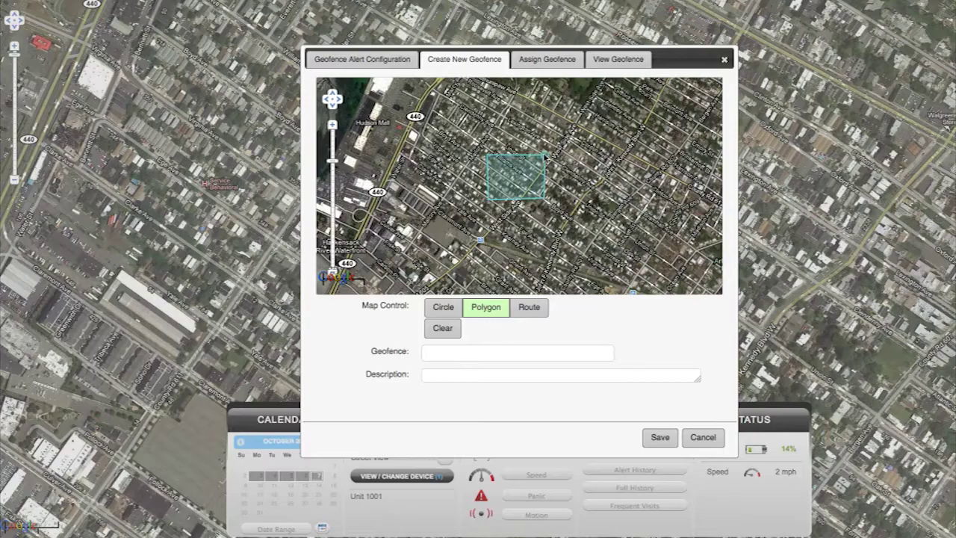
click(544, 155)
Name the polygon geofence 'test2' and save it
click(518, 354)
text(test2)
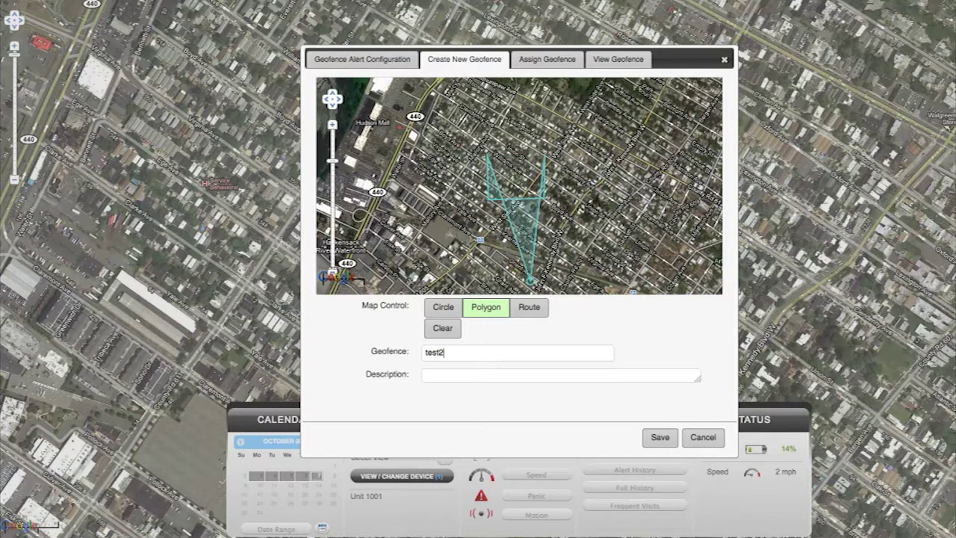
click(657, 437)
click(591, 88)
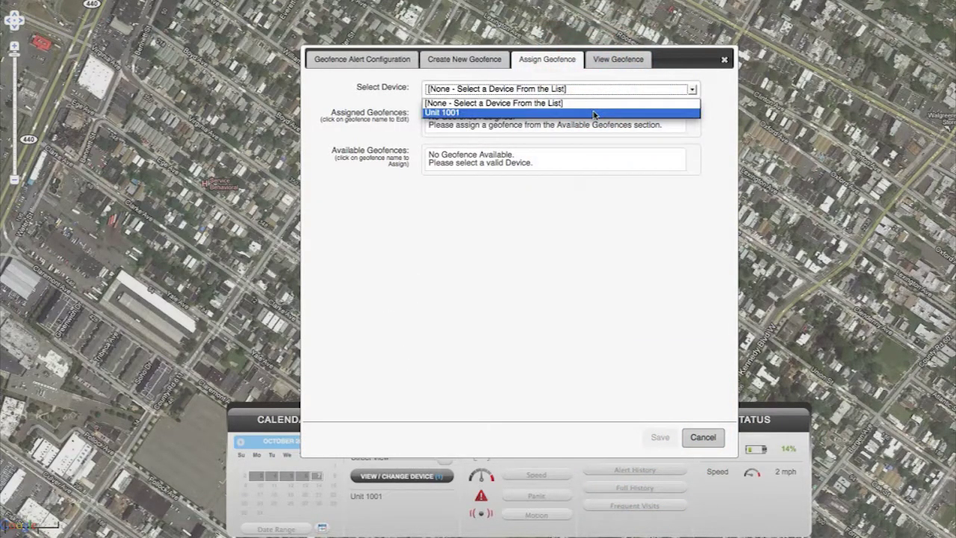
Assign test2 to Unit 1001 with action Both for Monday–Friday, save, and dismiss the confirmation
click(593, 112)
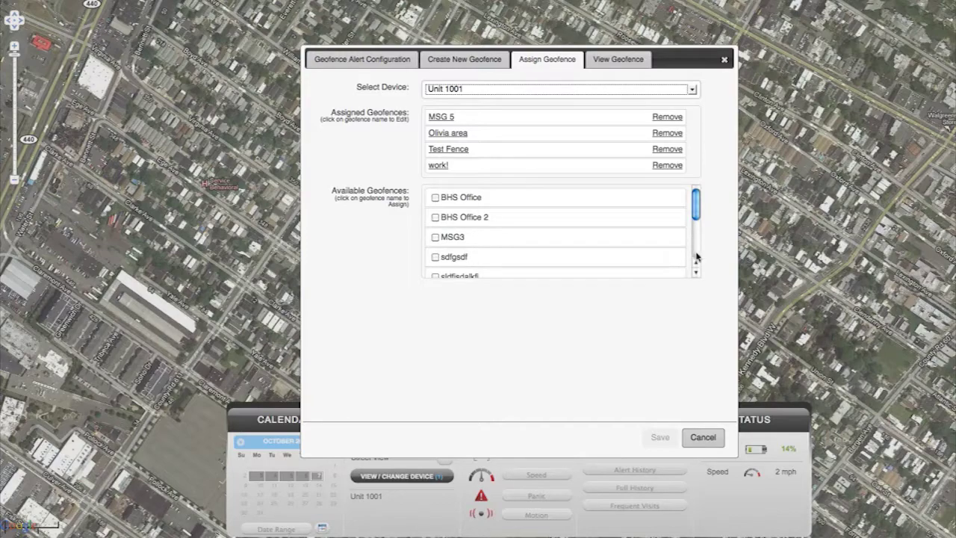
drag(697, 221, 686, 244)
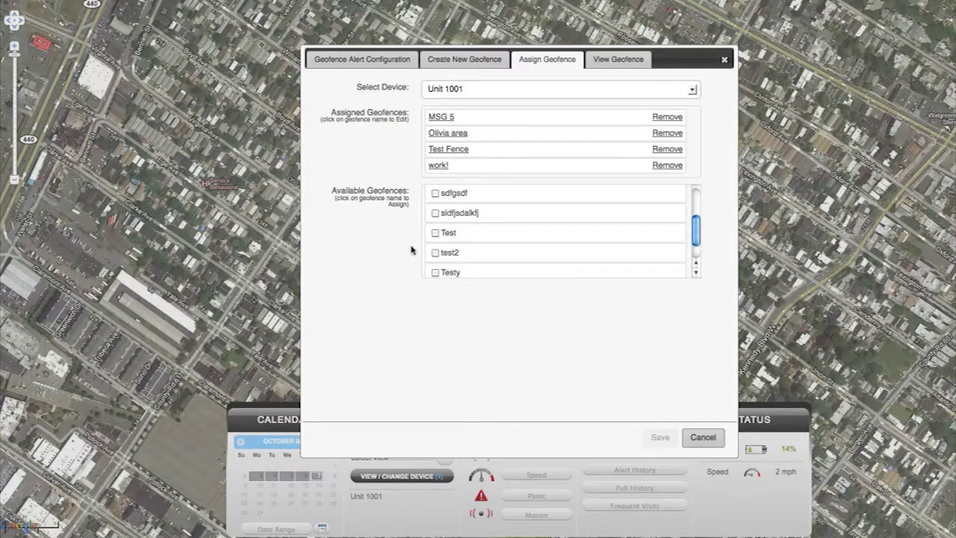
click(435, 255)
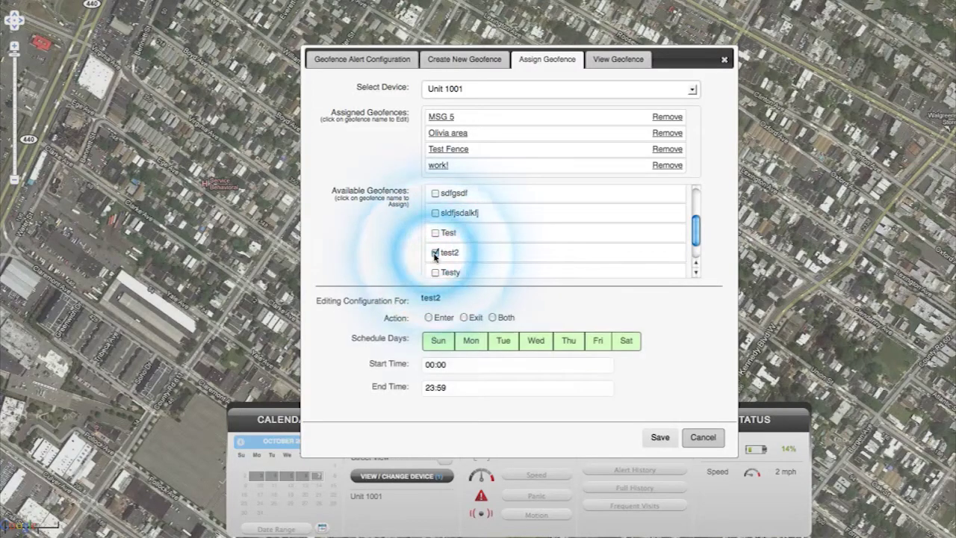
click(492, 319)
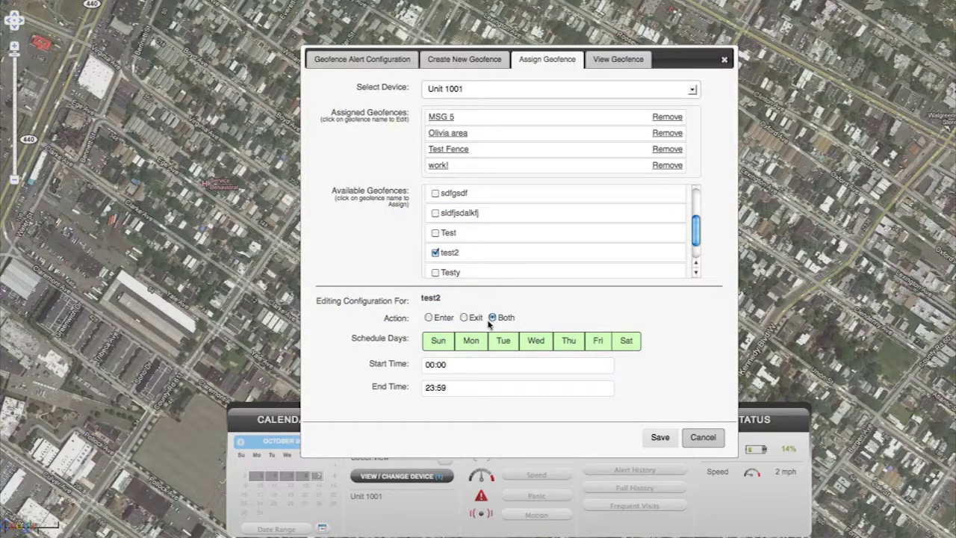
click(448, 340)
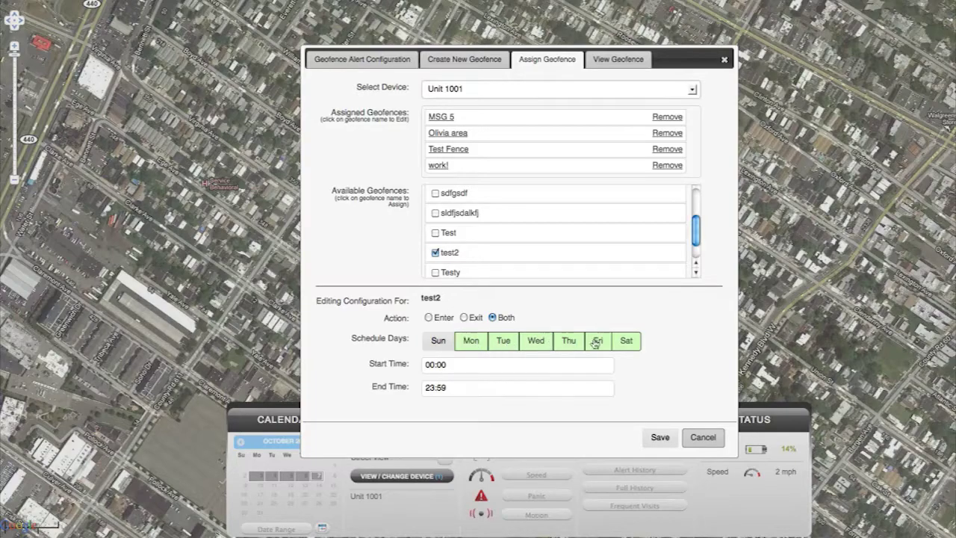
click(635, 342)
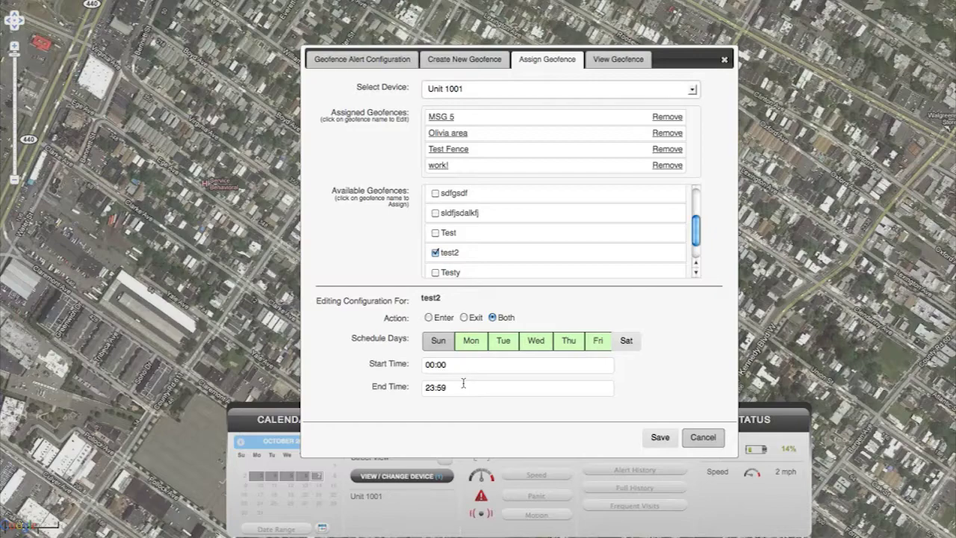
click(655, 436)
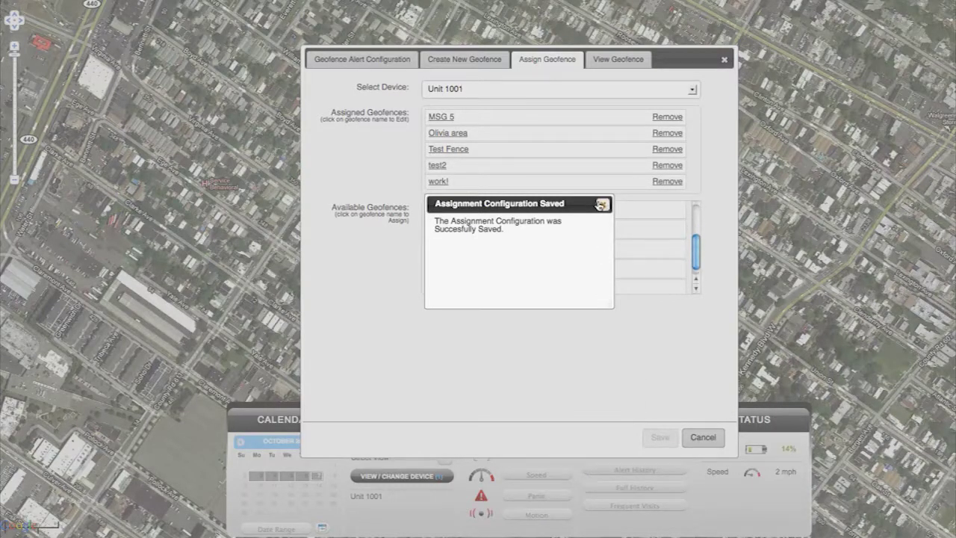
click(602, 205)
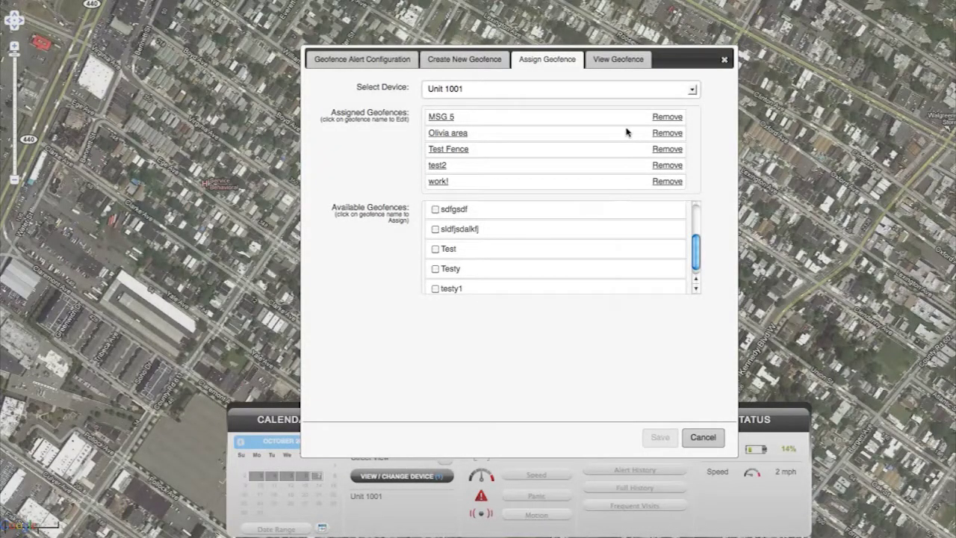
click(620, 62)
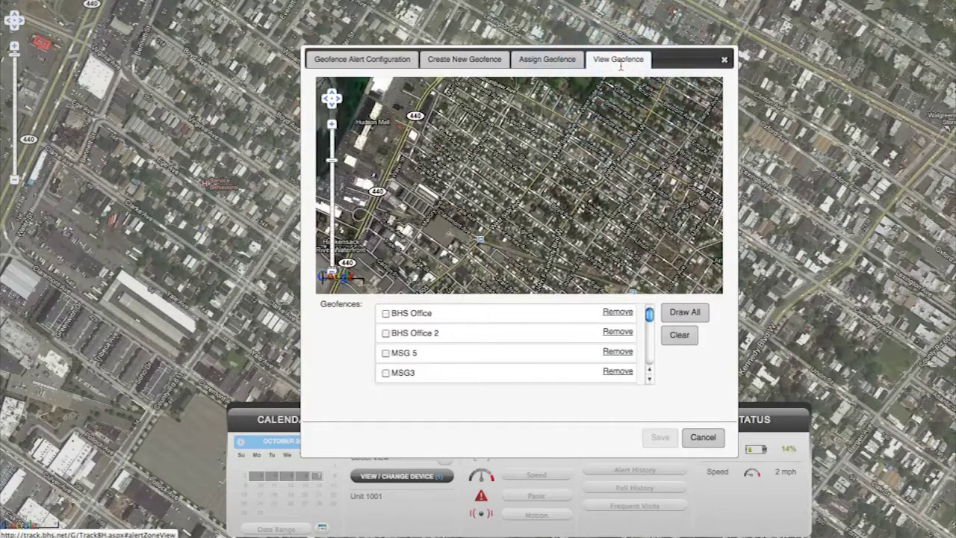
Show the BHS Office geofence, clear it, close the window, then glance at Speed alert settings
click(386, 313)
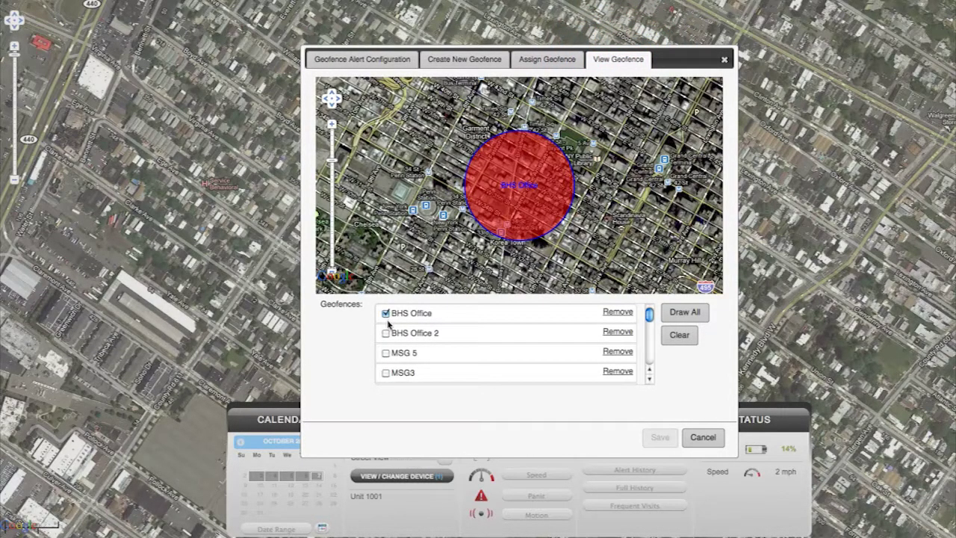
click(679, 334)
click(703, 437)
click(550, 476)
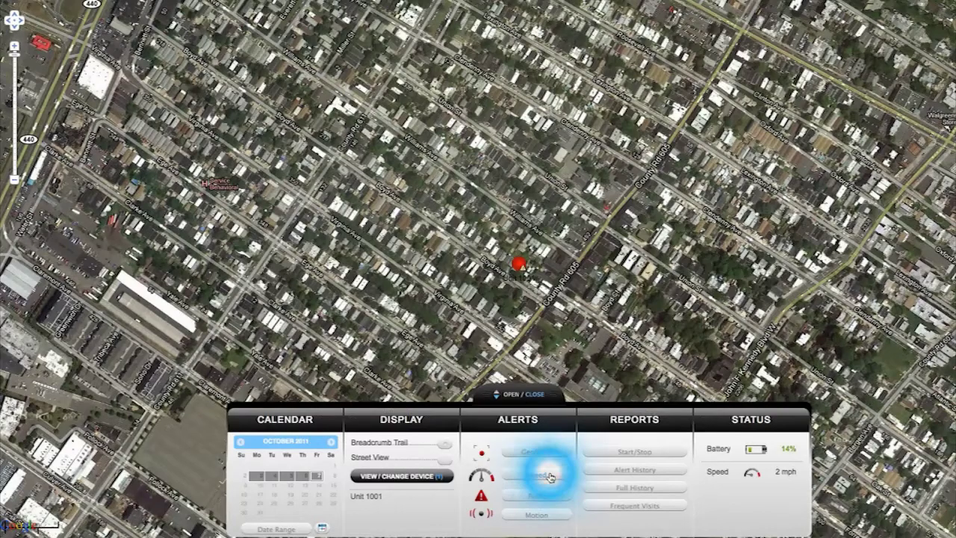
click(700, 418)
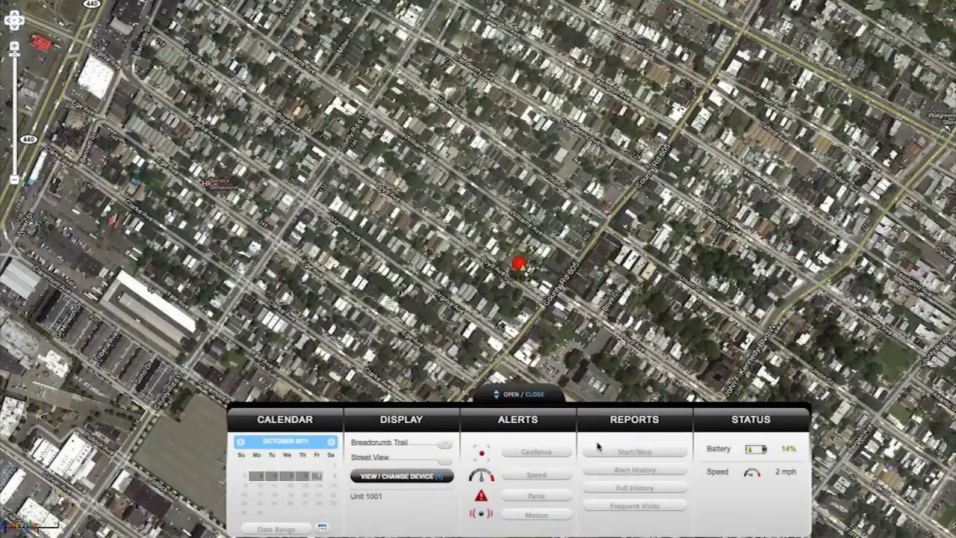
Check the Panic and Motion alerts, then run Unit 1001's Start/Stop report for 10/07/2011
click(550, 495)
click(506, 515)
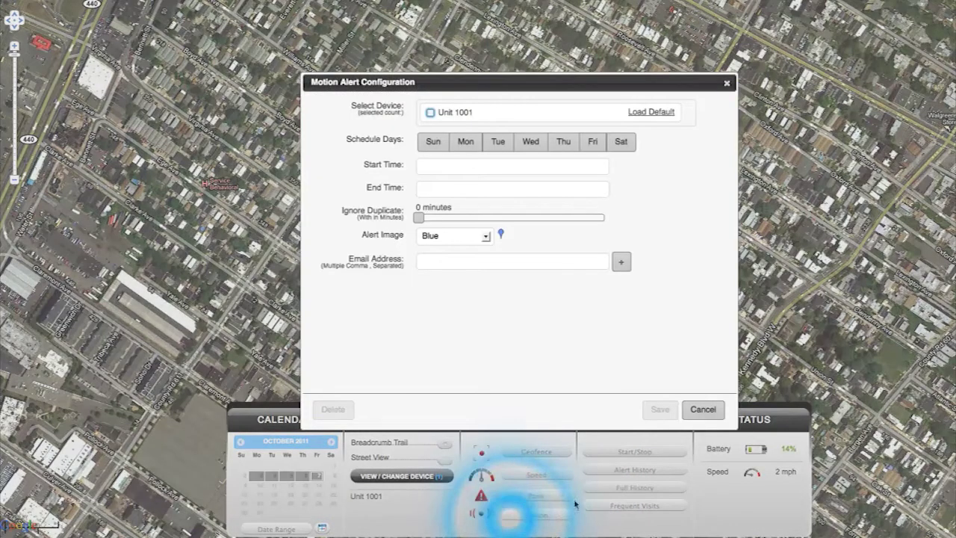
click(703, 409)
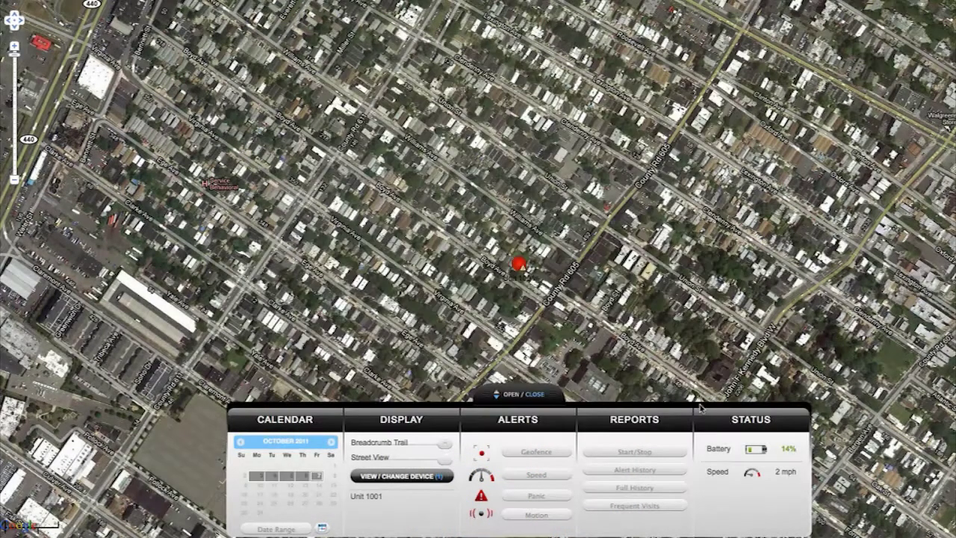
click(663, 449)
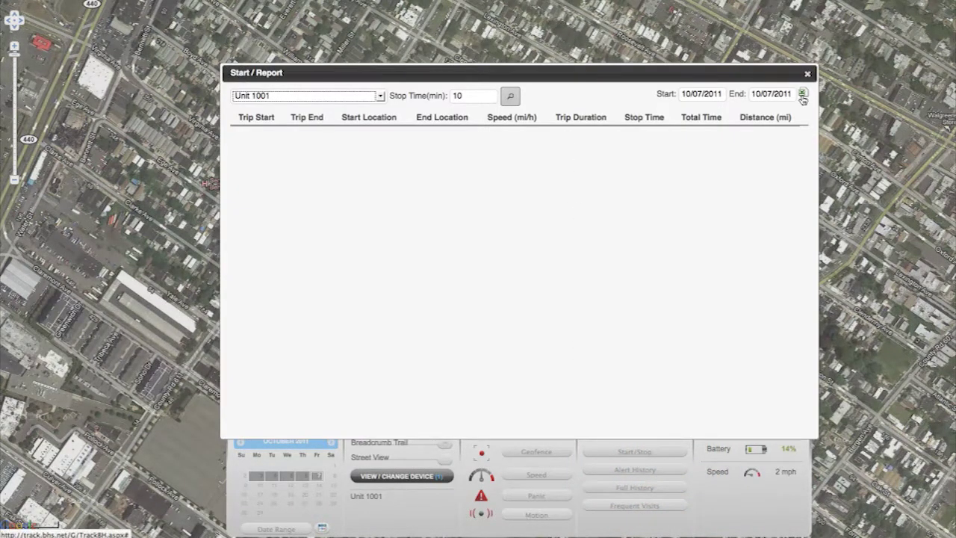
click(510, 96)
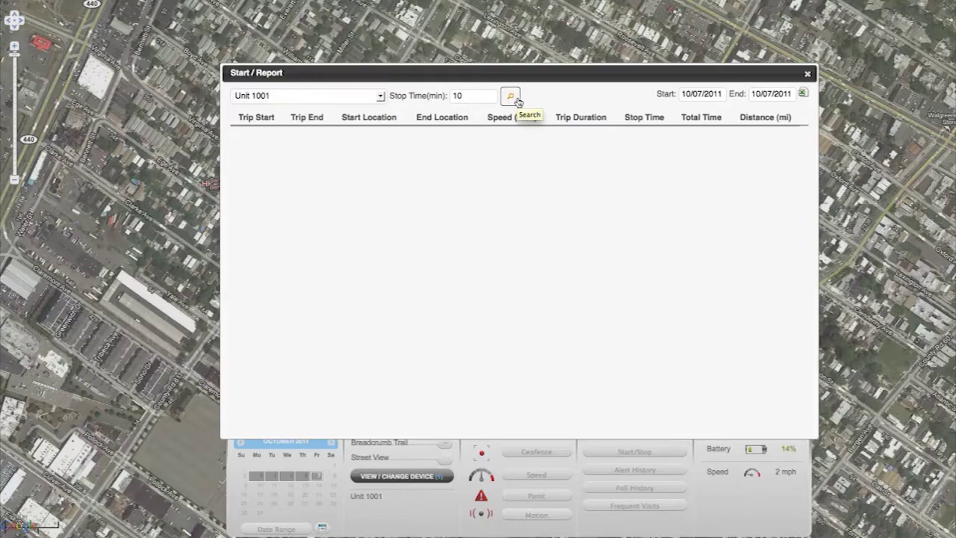